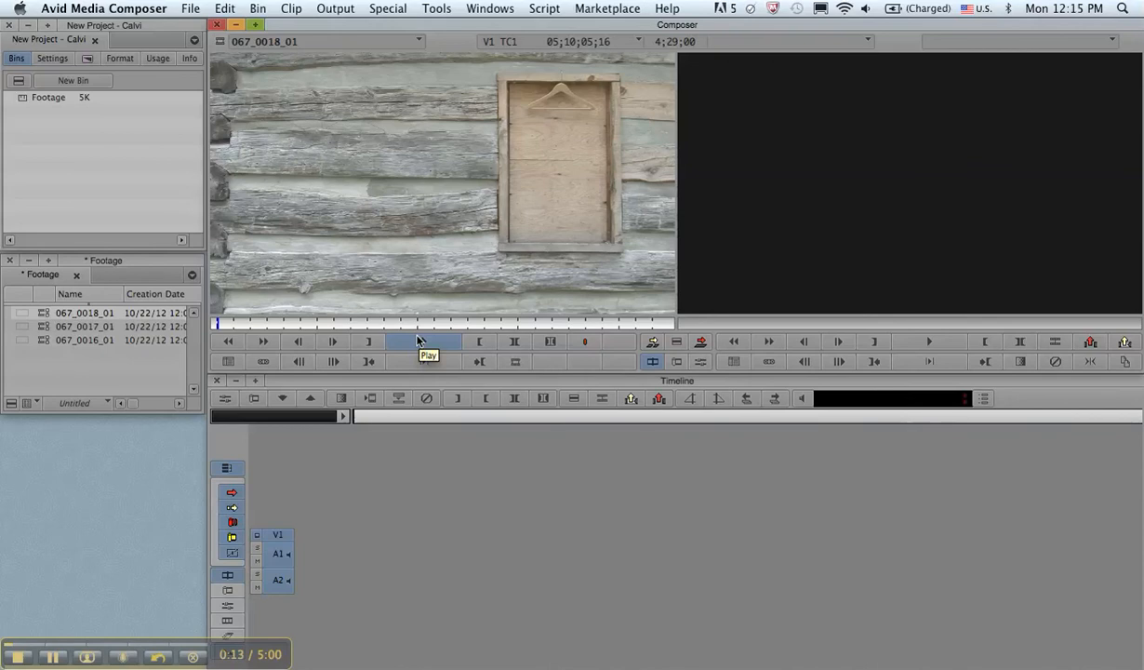
# Step: Play through source clip 067_0018_01 and mark an IN point at 05;10;10;19, just before the figure enters the frame
pyautogui.click(418, 340)
pyautogui.click(418, 340)
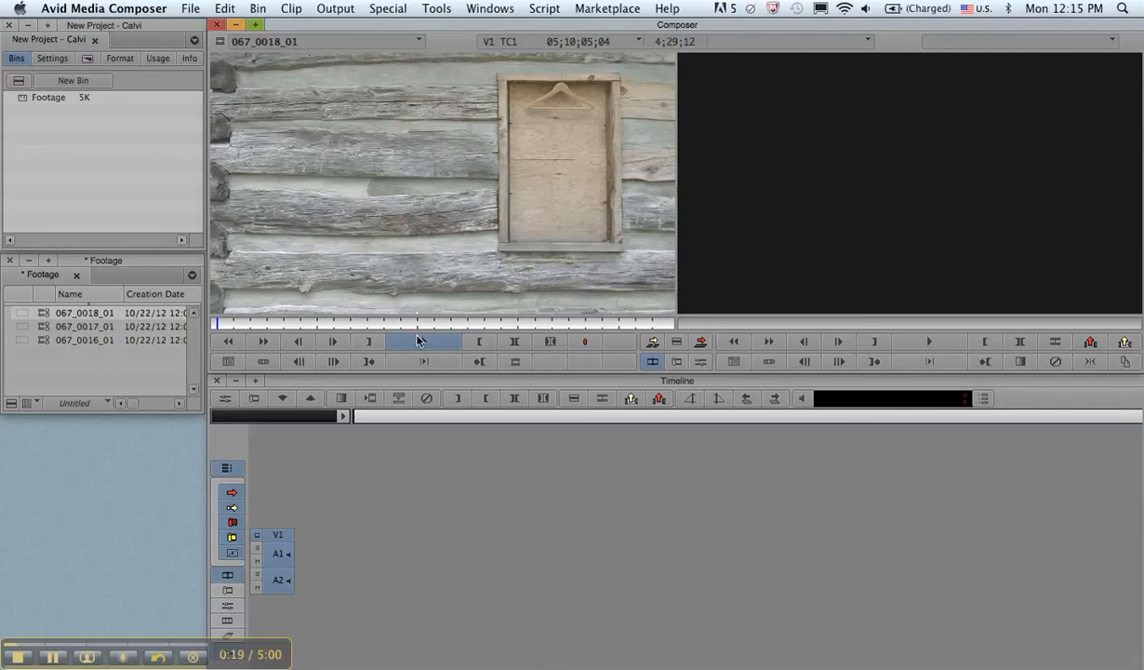
pyautogui.click(417, 341)
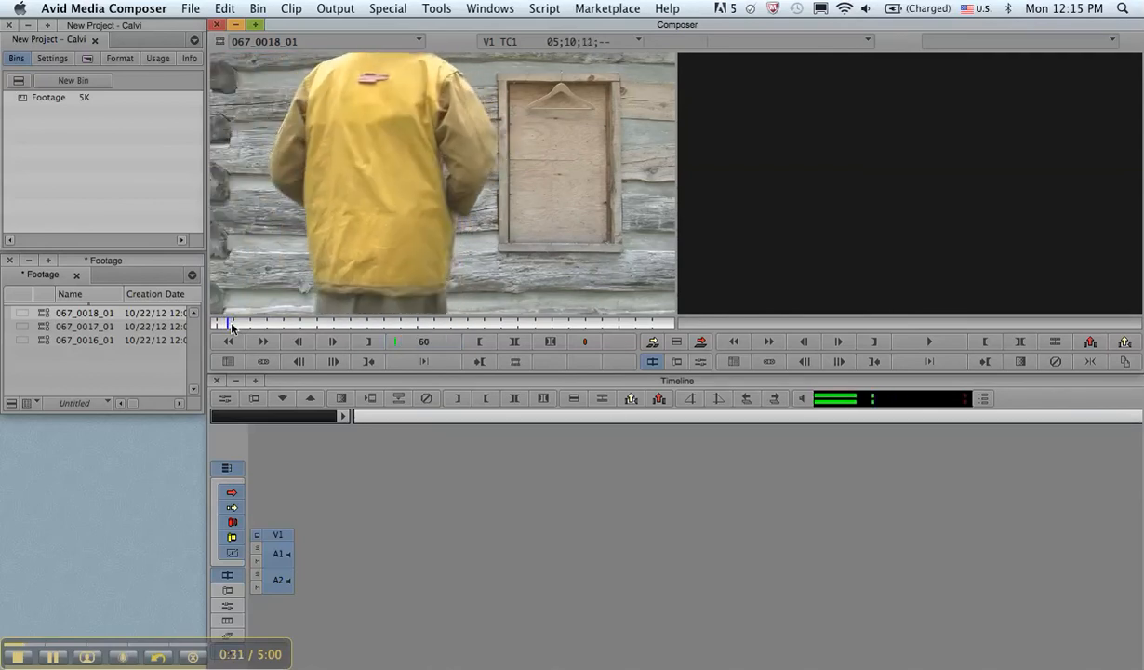
pyautogui.press('l')
pyautogui.press('k')
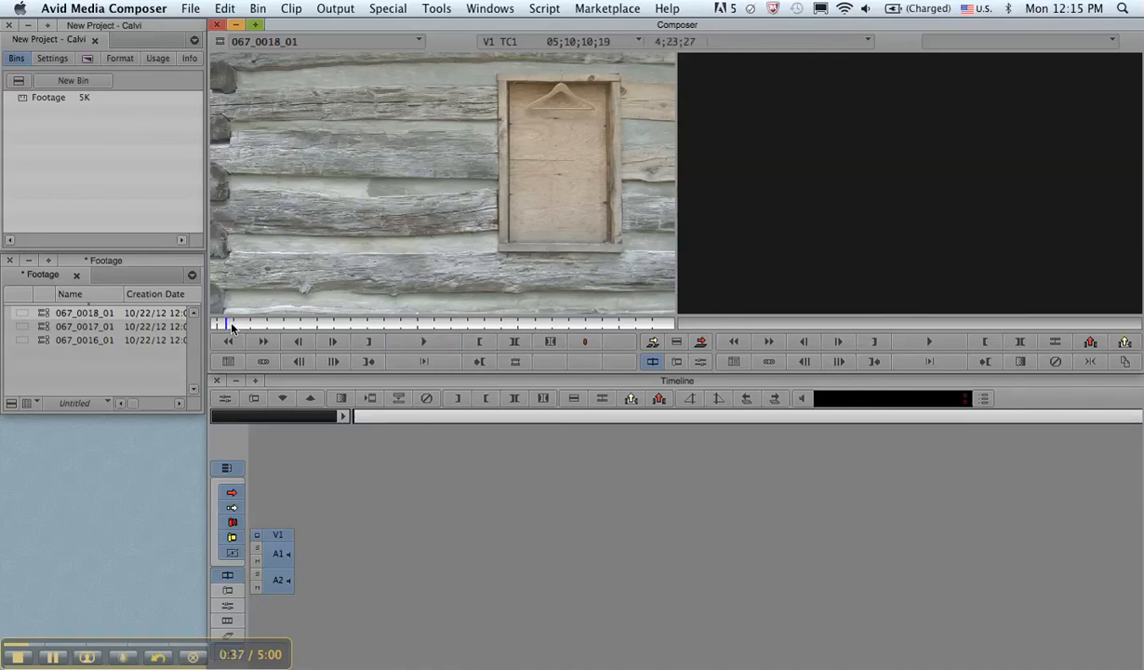
pyautogui.press('Home')
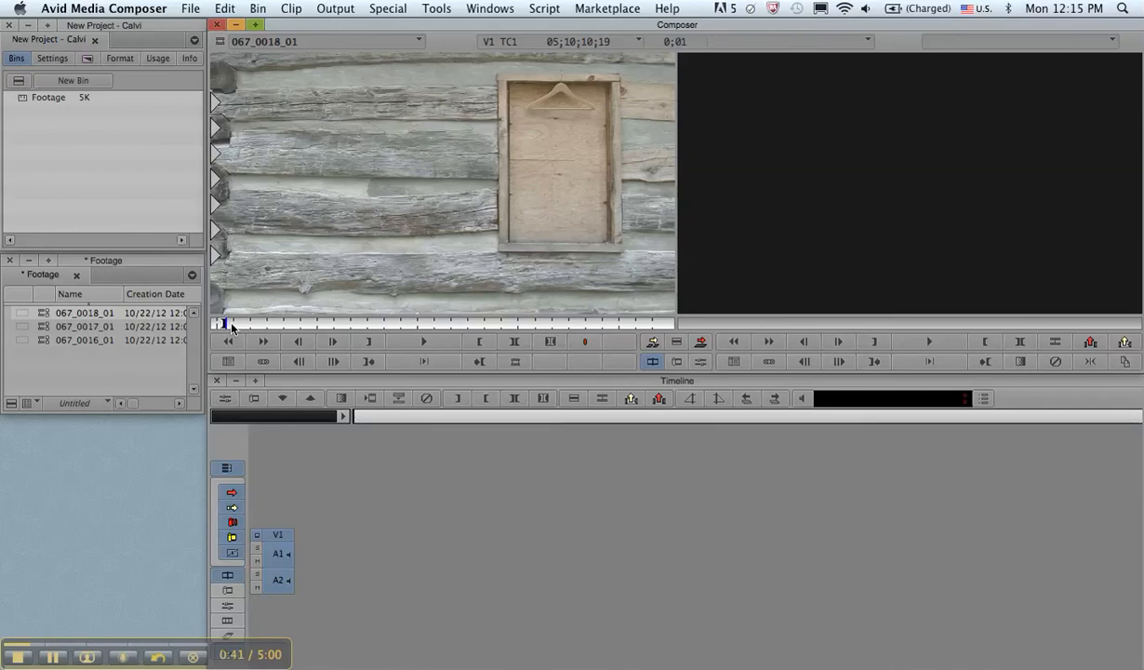
# Step: Play the source clip on to 05;10;16;10 and mark the OUT point there
pyautogui.press('space')
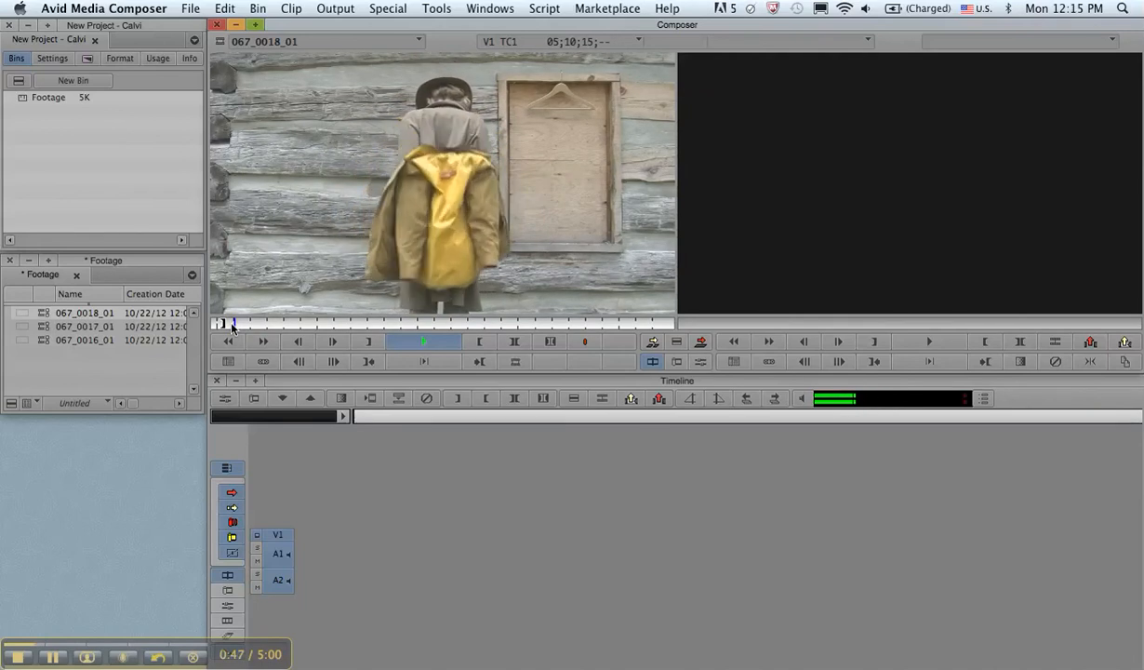
pyautogui.press('space')
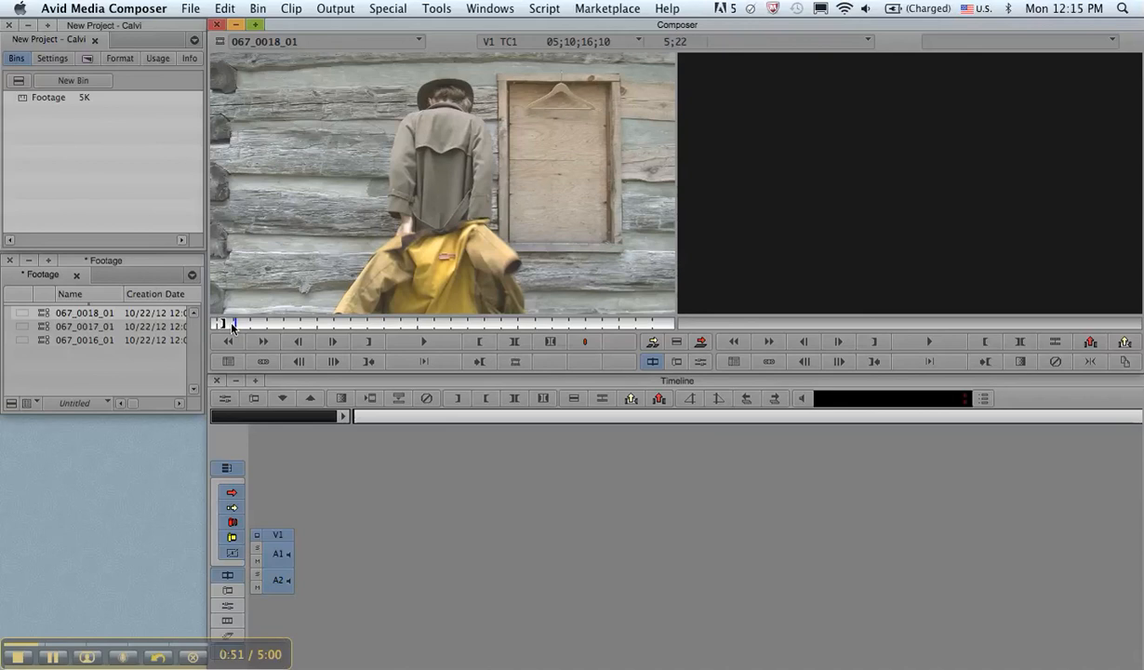
pyautogui.press('o')
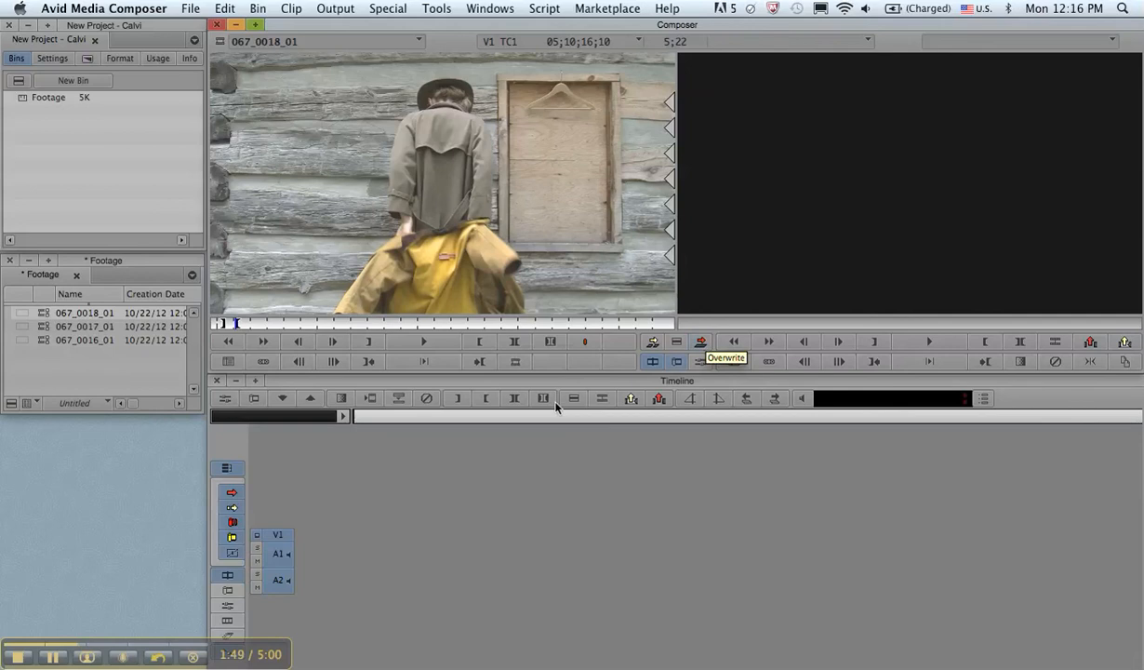
# Step: Switch the A1 and A2 source audio tracks off and back on
pyautogui.click(279, 586)
pyautogui.click(279, 561)
pyautogui.click(275, 583)
pyautogui.click(275, 563)
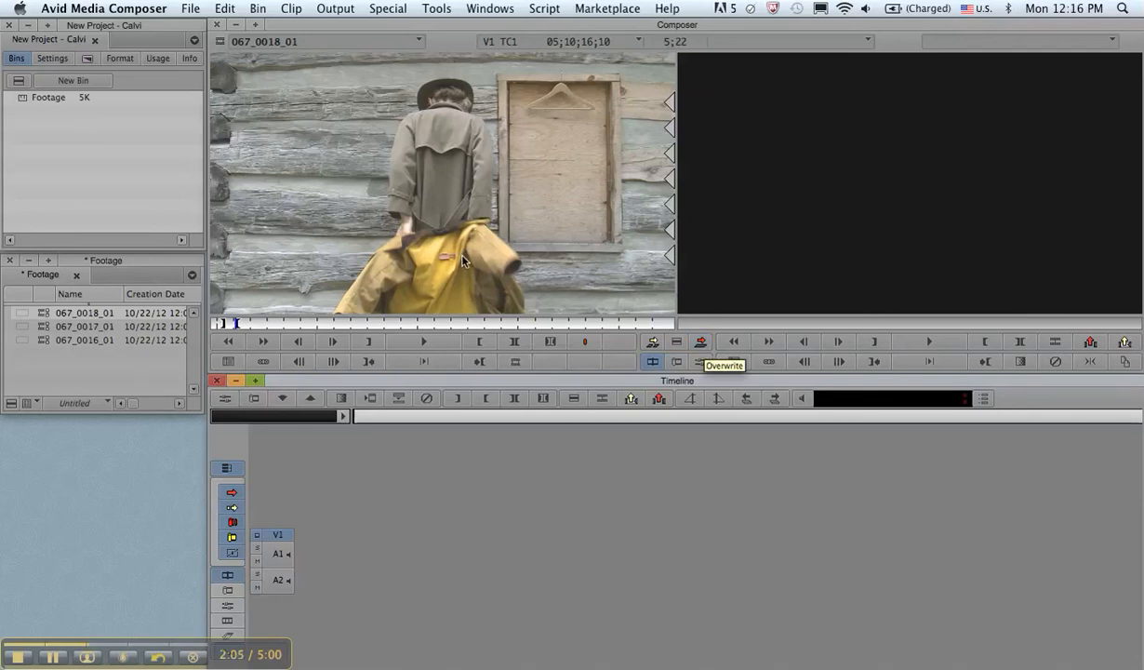
pyautogui.click(279, 555)
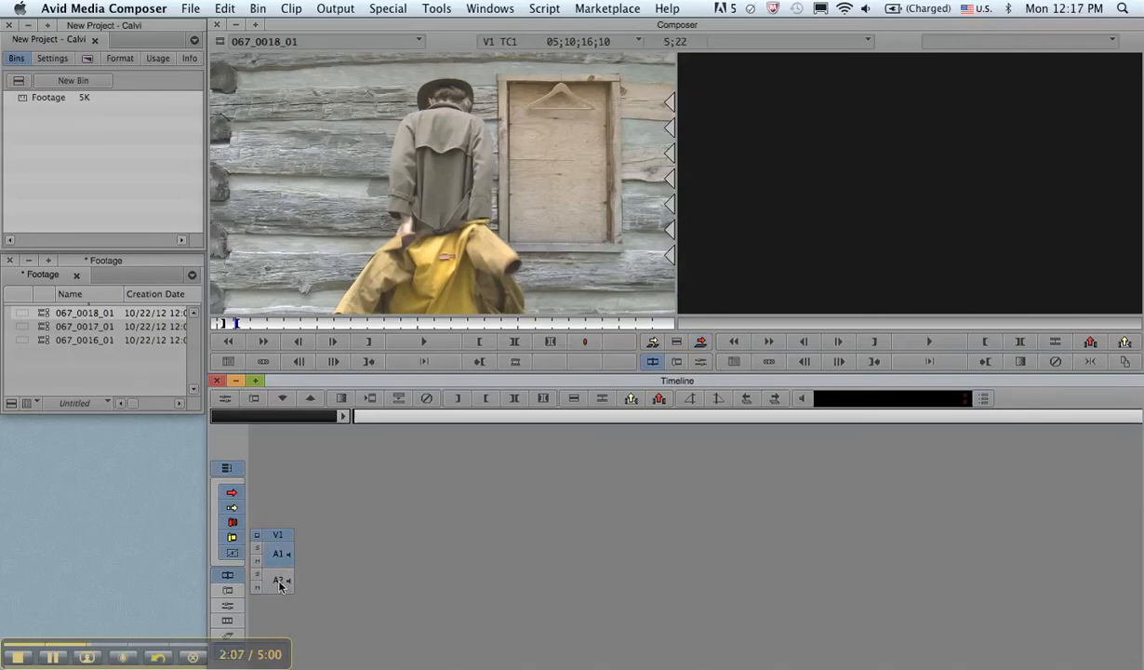
pyautogui.click(279, 581)
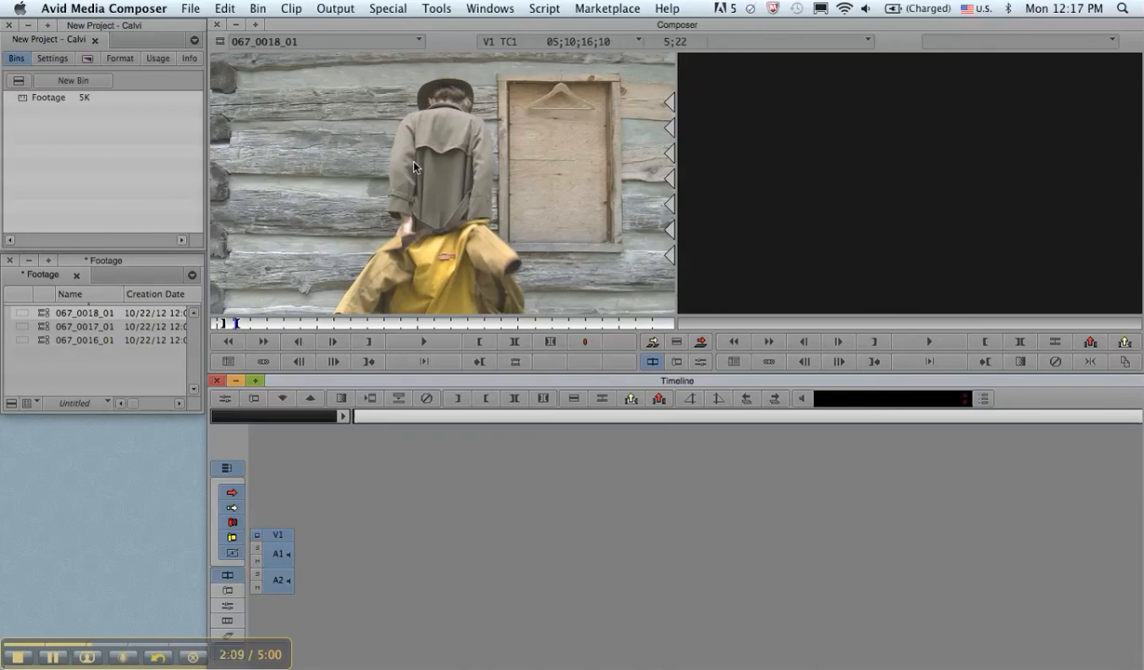
# Step: Overwrite the marked section of 067_0018_01 into a new sequence with V1, A1 and A2 enabled
pyautogui.click(276, 537)
pyautogui.click(278, 537)
pyautogui.click(703, 342)
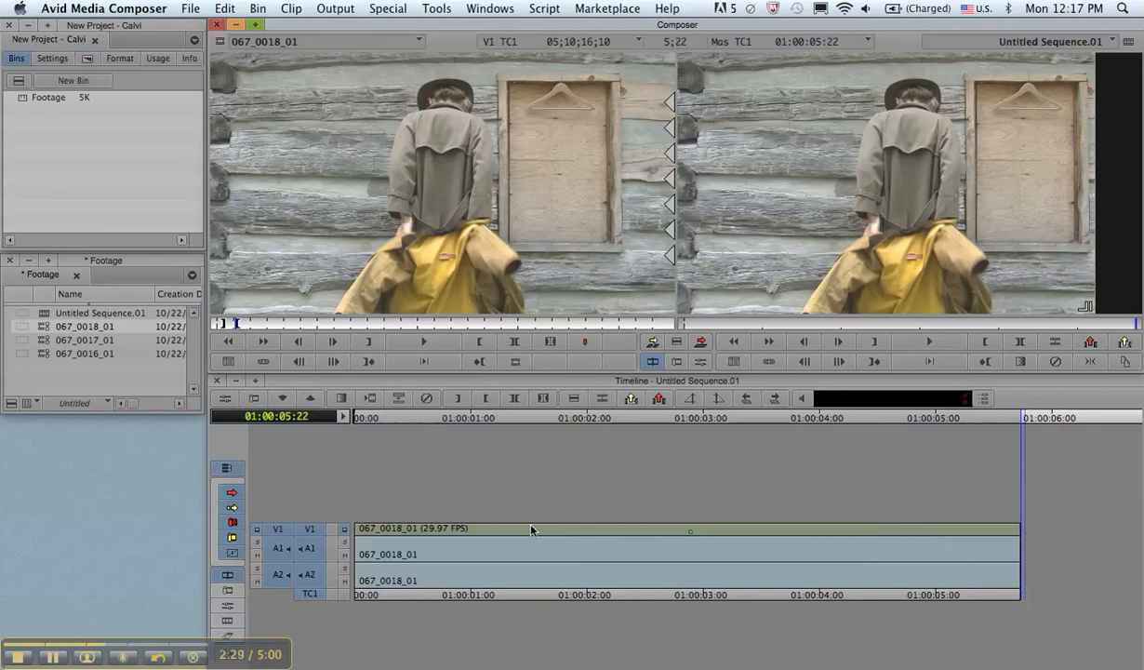
# Step: Turn off all the timeline's segment and trim edit modes and park the playhead at 01:00:00:18
pyautogui.click(236, 498)
pyautogui.click(236, 511)
pyautogui.click(237, 524)
pyautogui.click(238, 541)
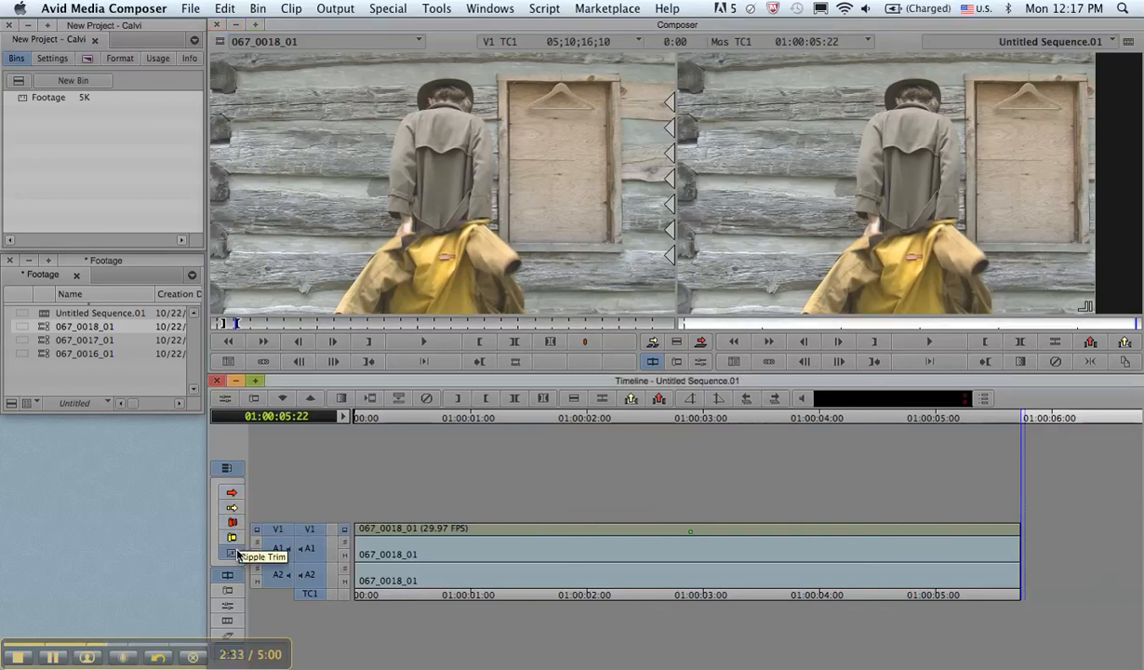
pyautogui.click(232, 496)
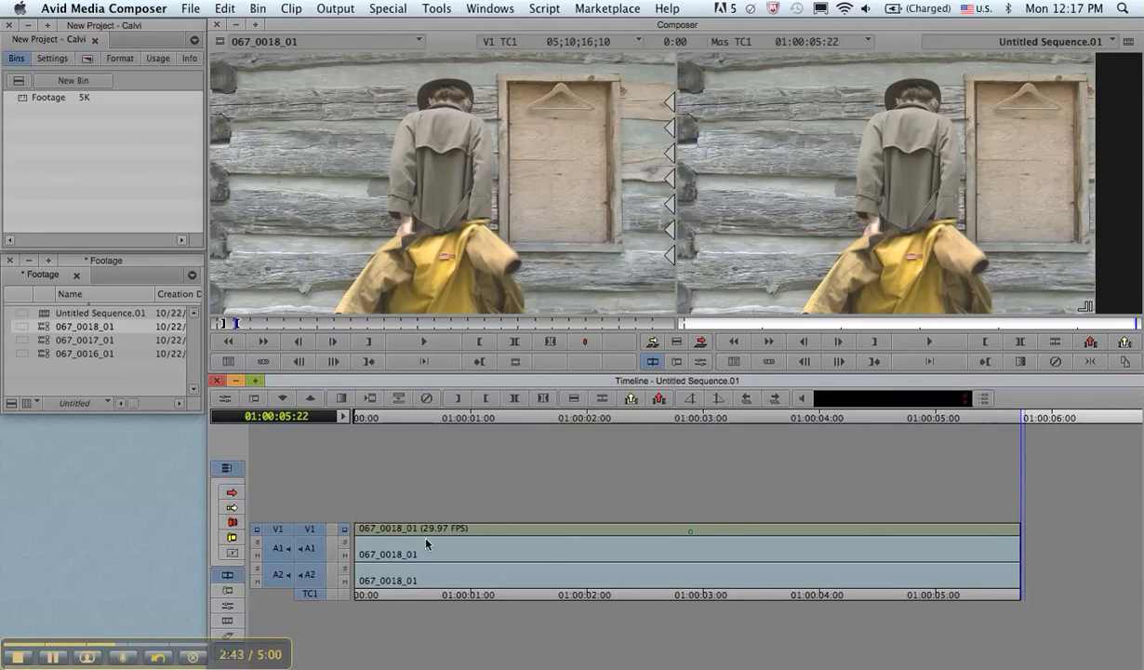
pyautogui.click(407, 511)
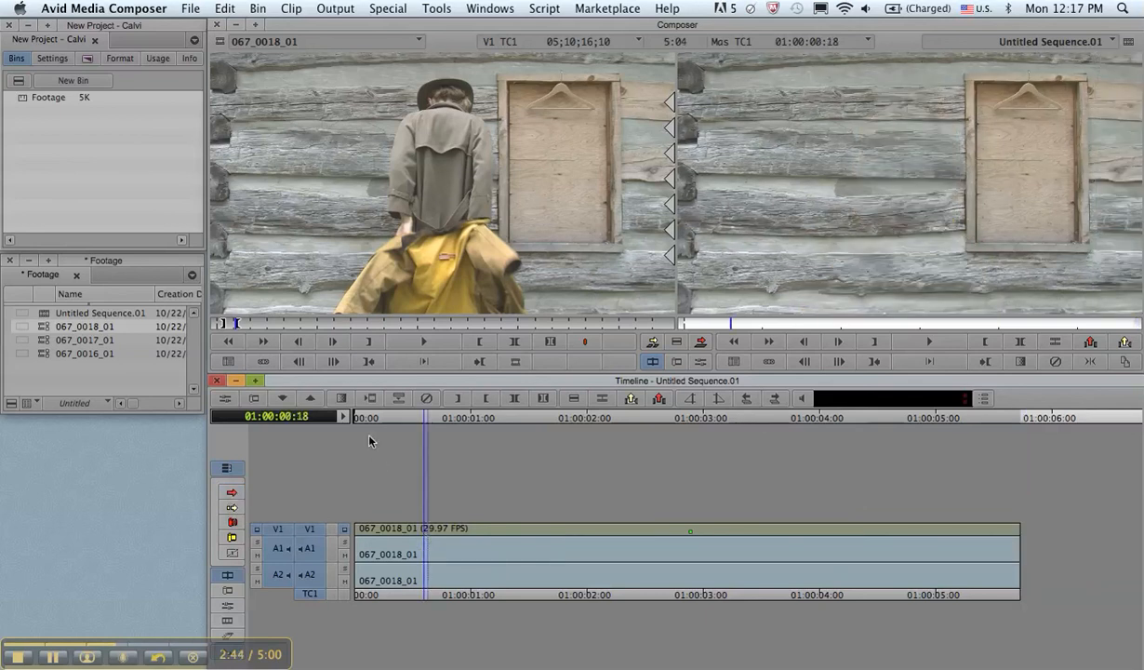
# Step: Enable the red-arrow segment mode and select the 067_0018_01 segment across the video and audio tracks
pyautogui.click(232, 491)
pyautogui.click(385, 527)
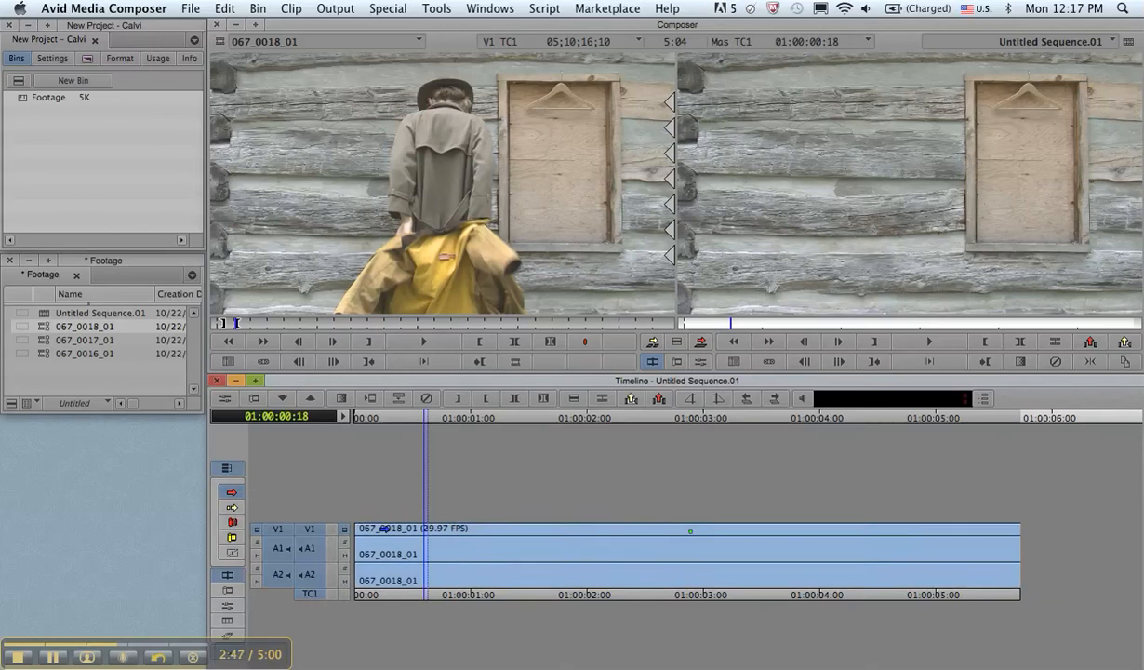
pyautogui.click(232, 493)
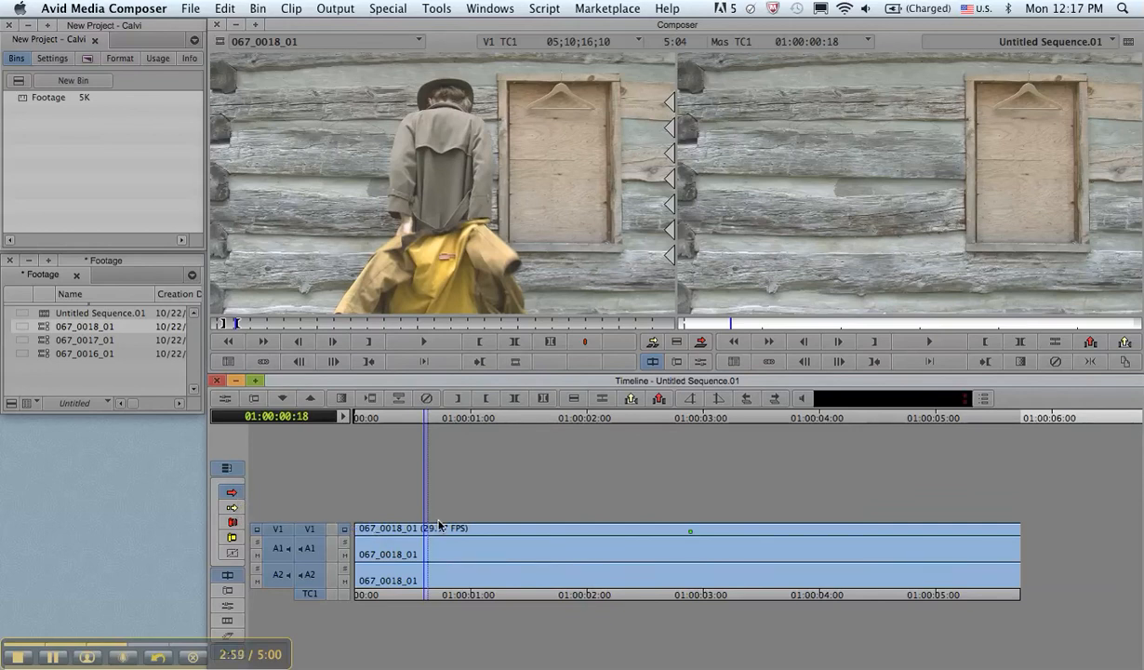
# Step: Shrink the timeline tracks slightly, then enlarge their height until V1, A1, A2 and TC1 are clearly taller
pyautogui.press('super+k')
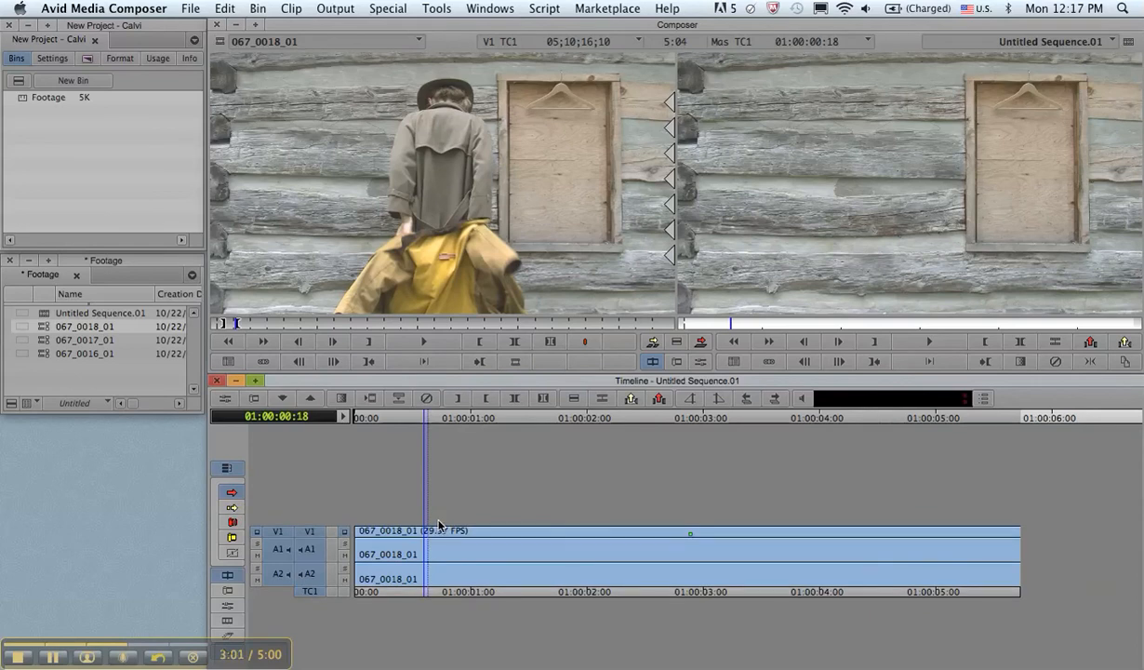
pyautogui.press('super+k')
pyautogui.press('super+l')
pyautogui.press('super+l')
pyautogui.press('super+l')
pyautogui.press('super+l')
pyautogui.press('super+l')
pyautogui.press('super+l')
pyautogui.press('super+l')
pyautogui.press('super+l')
pyautogui.press('super+l')
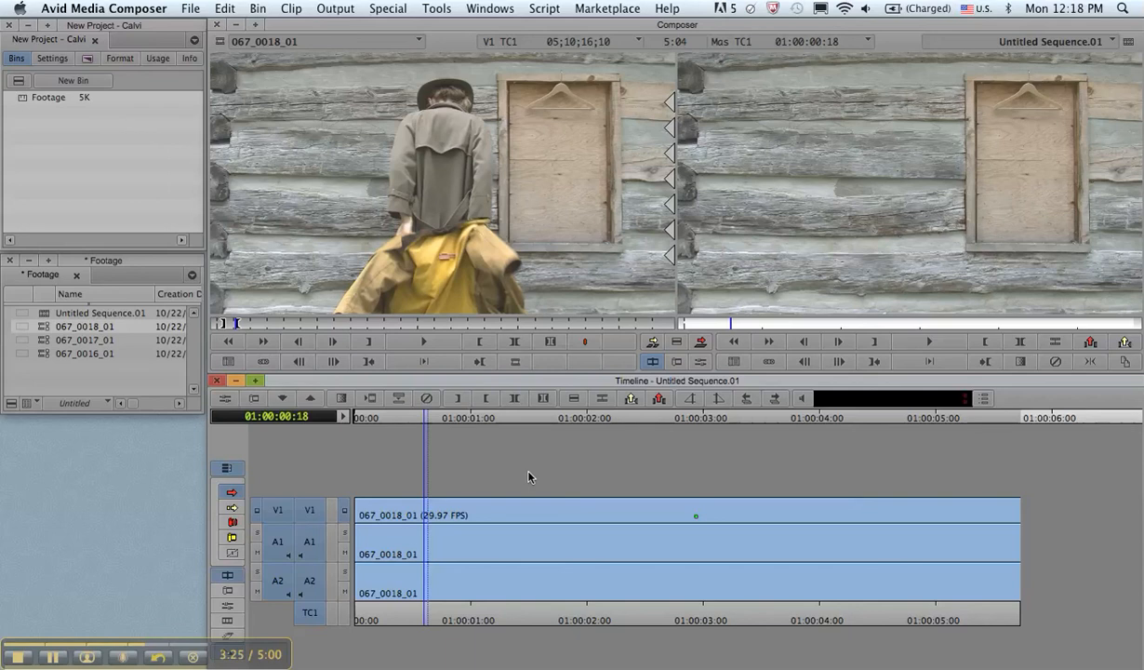
# Step: Scrub through the sequence in the timeline and park the playhead at 01:00:05:13
pyautogui.click(403, 420)
pyautogui.moveTo(403, 420); pyautogui.dragTo(988, 430)
pyautogui.moveTo(1022, 427); pyautogui.dragTo(988, 420)
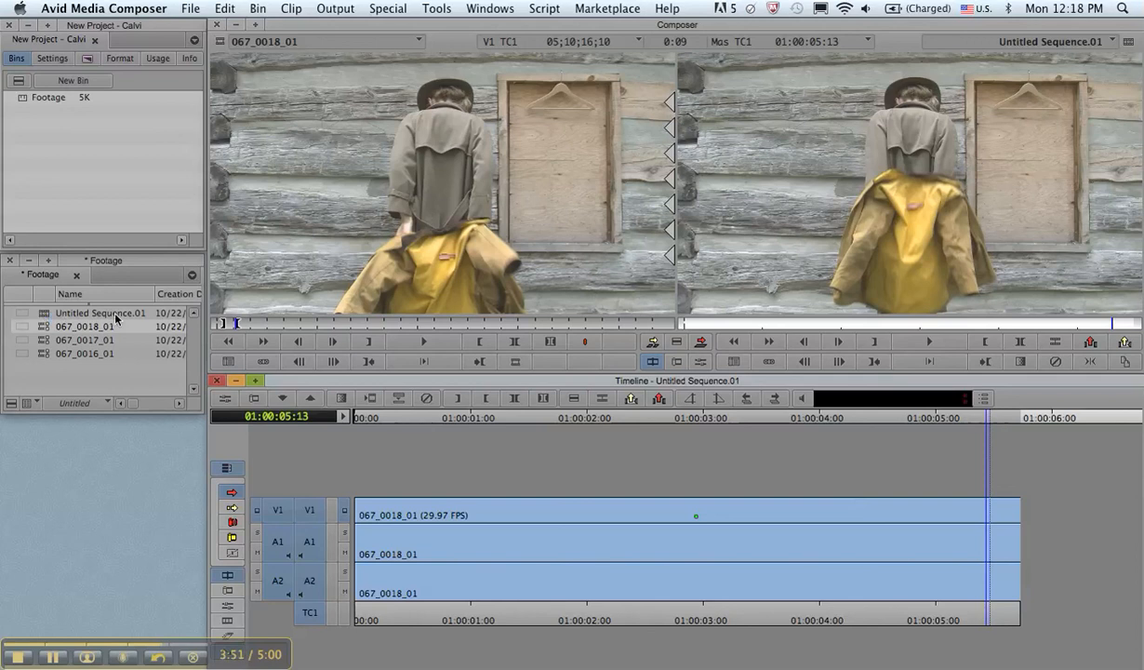
# Step: Create a new bin named Raw Footage and dock it as a tab beside the Footage bin
pyautogui.click(68, 82)
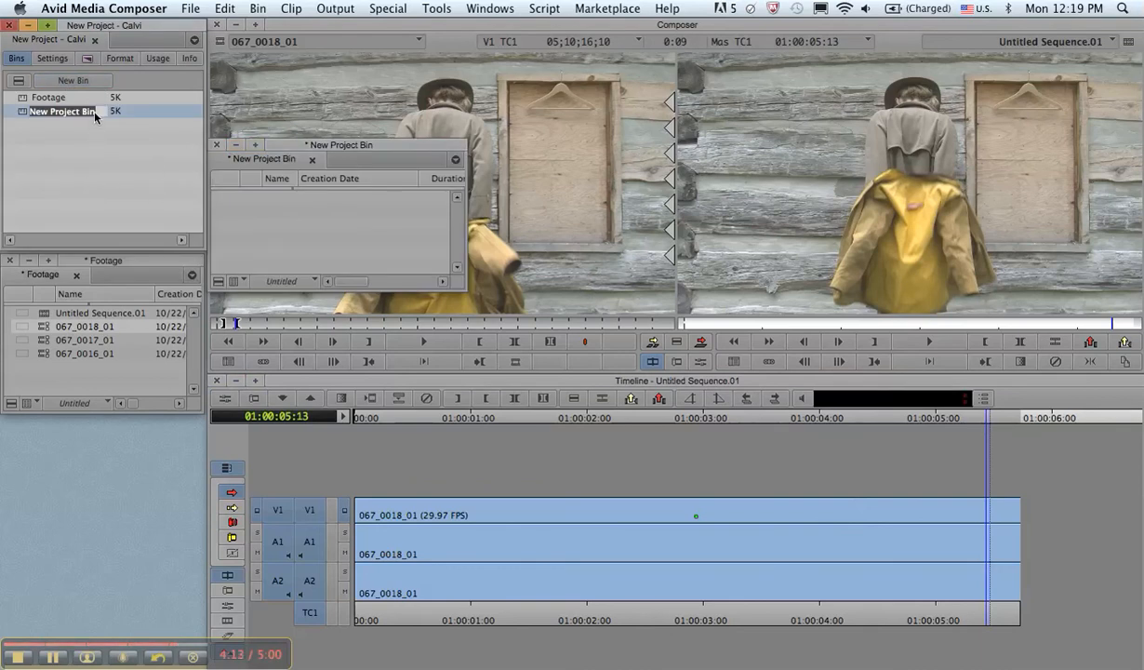
pyautogui.write('Raw F')
pyautogui.write('ott')
pyautogui.write('ge')
pyautogui.click(59, 113)
pyautogui.write('o')
pyautogui.click(63, 121)
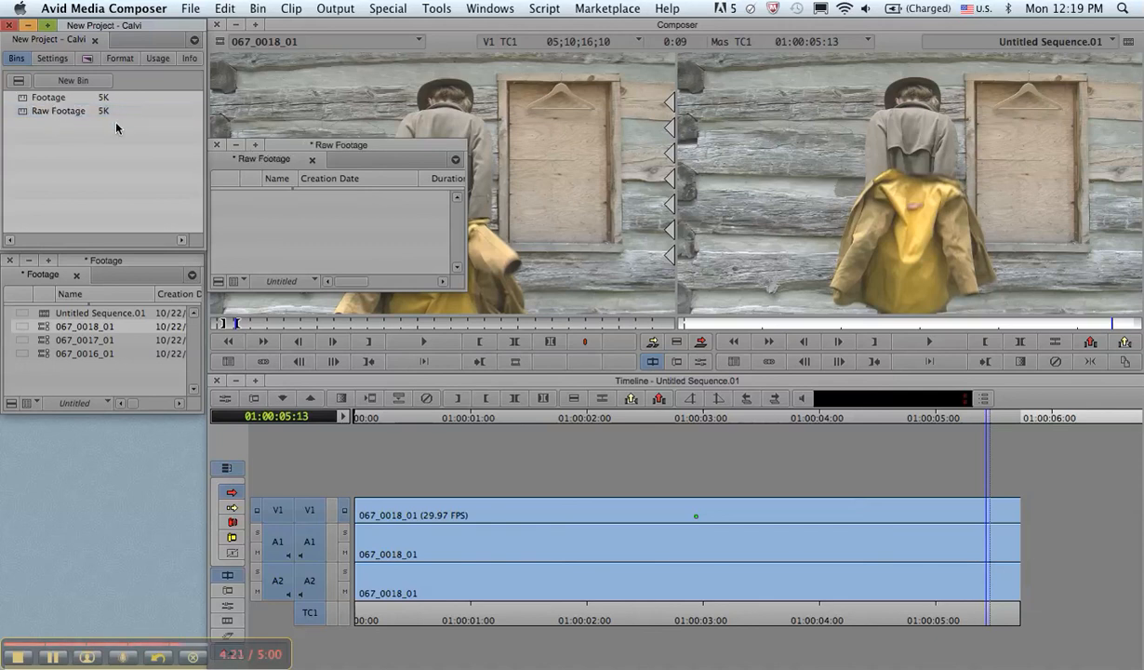
pyautogui.moveTo(285, 153); pyautogui.dragTo(115, 275)
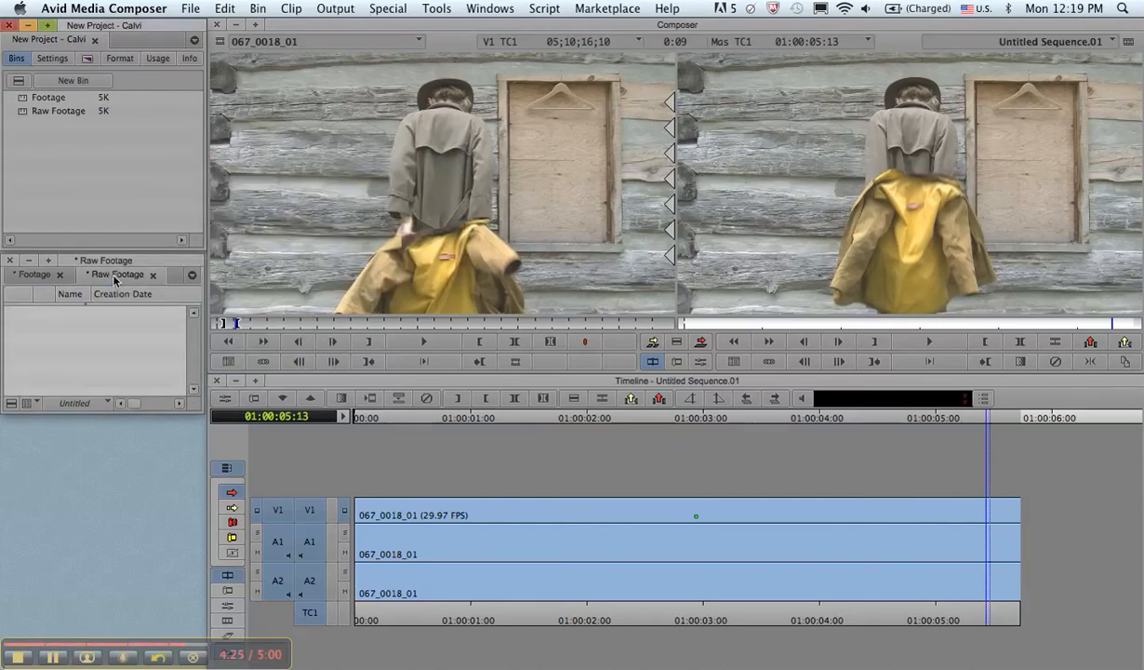
# Step: Move the clips 067_0018_01, 067_0017_01 and 067_0016_01 from the Footage bin into the Raw Footage bin
pyautogui.click(40, 276)
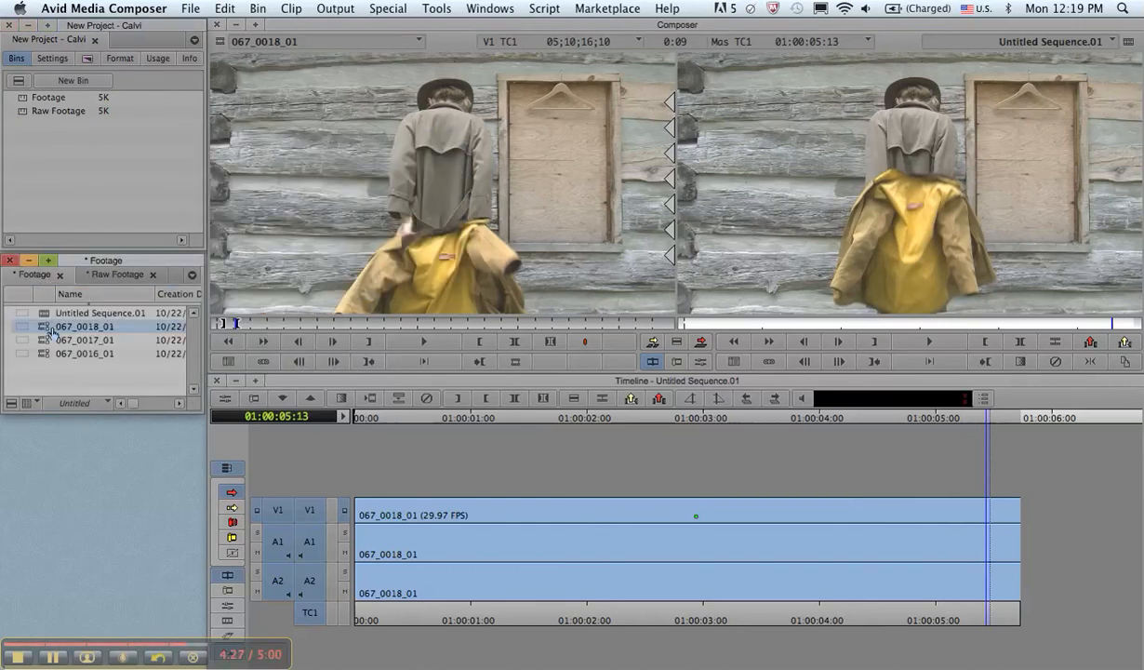
pyautogui.keyDown('shift'); pyautogui.click(60, 341); pyautogui.keyUp('shift')
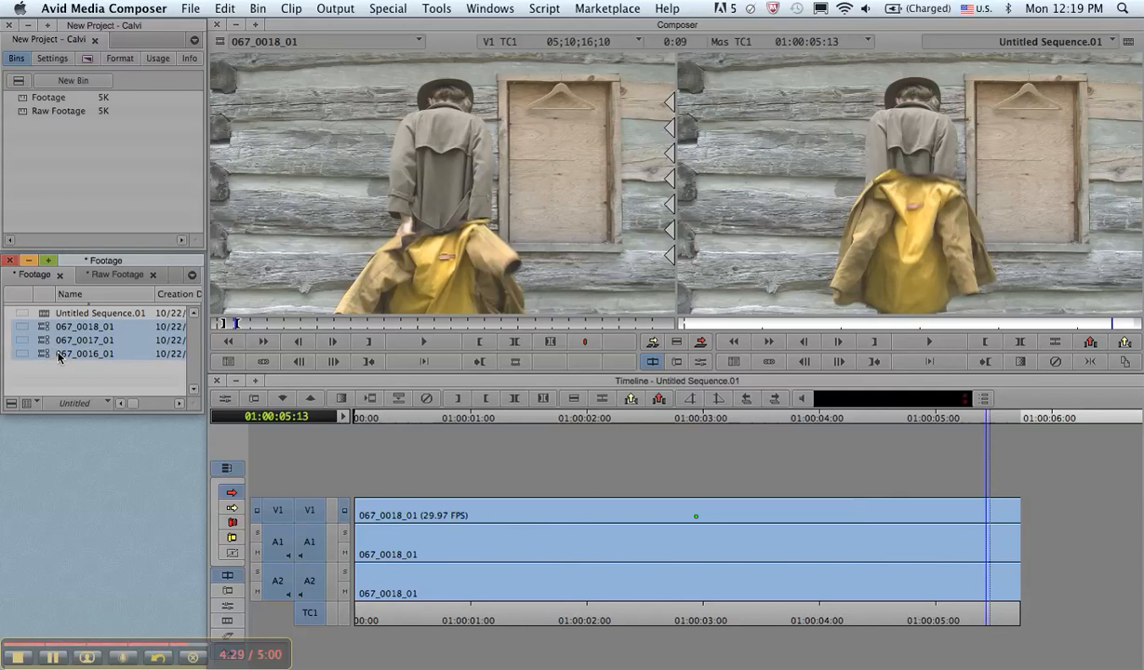
pyautogui.click(82, 340)
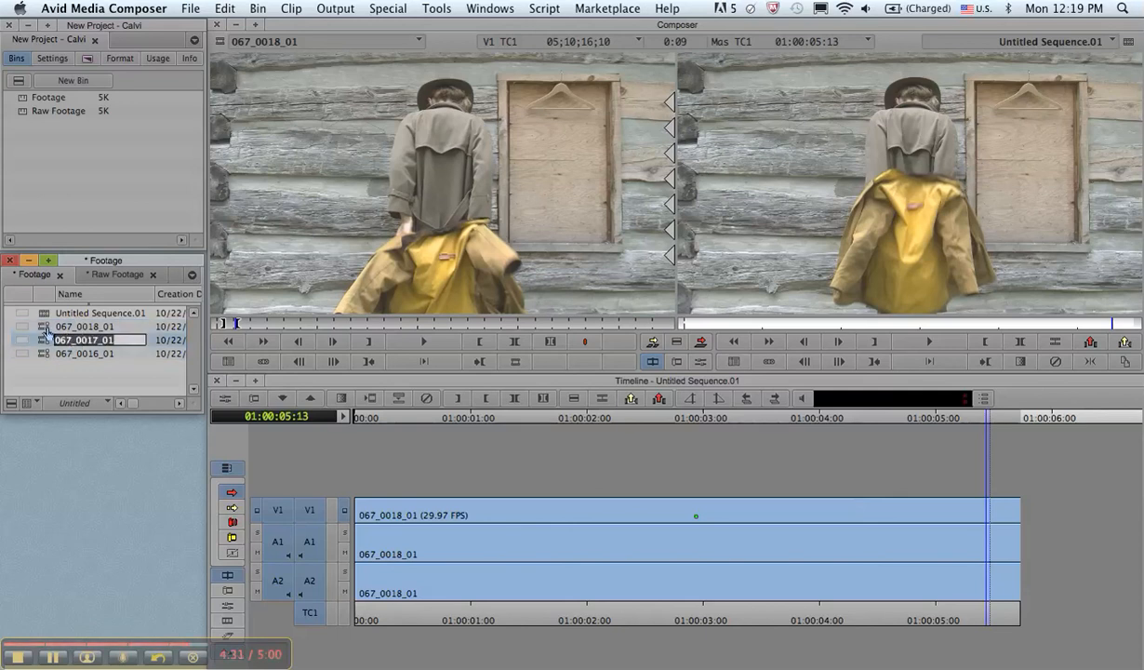
pyautogui.keyDown('shift'); pyautogui.click(47, 326); pyautogui.keyUp('shift')
pyautogui.keyDown('shift'); pyautogui.click(45, 354); pyautogui.keyUp('shift')
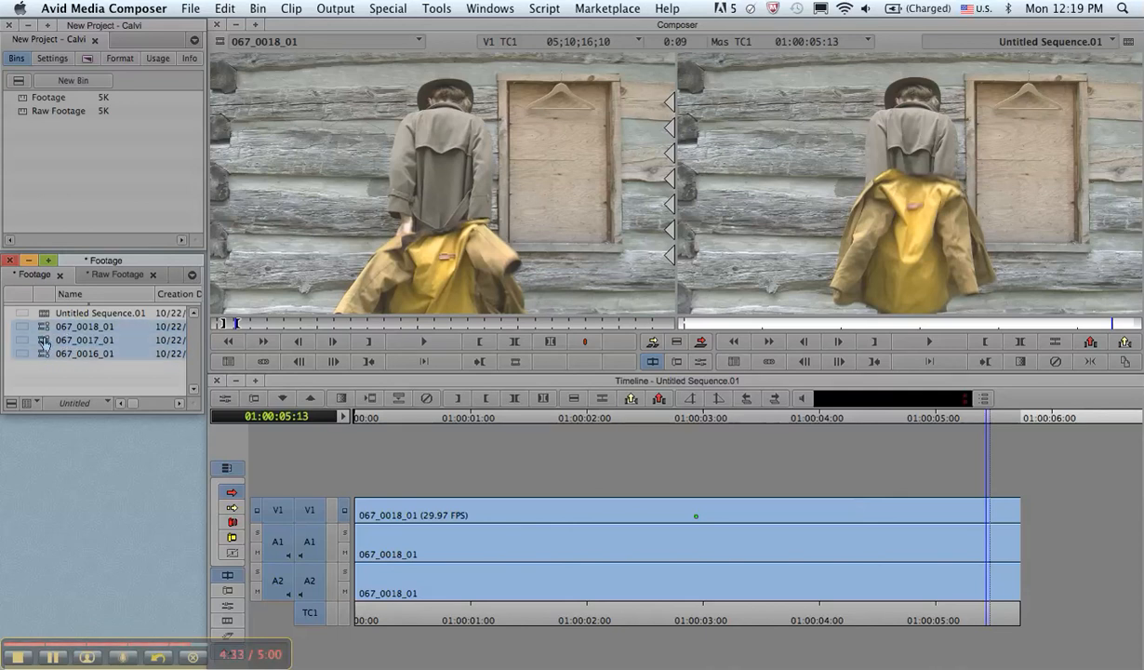
pyautogui.moveTo(46, 340)
pyautogui.mouseDown()
pyautogui.moveTo(74, 322)
pyautogui.moveTo(104, 273)
pyautogui.moveTo(102, 318)
pyautogui.moveTo(105, 280)
pyautogui.moveTo(84, 332)
pyautogui.moveTo(67, 338)
pyautogui.mouseUp()
pyautogui.click(37, 274)
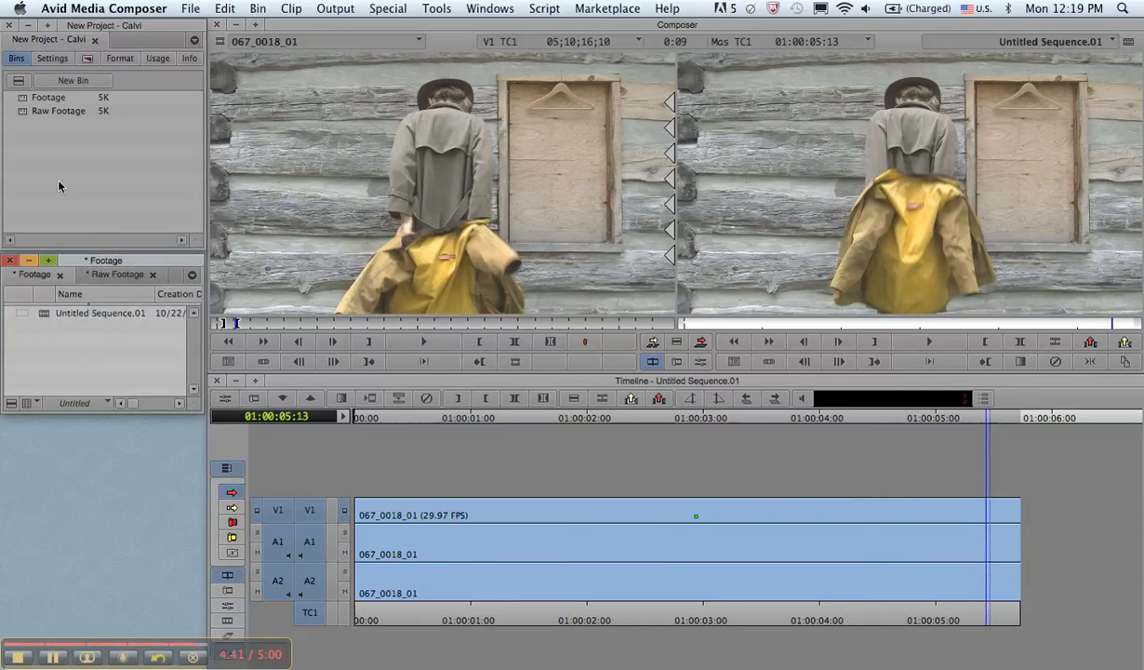
# Step: Rename the Footage bin as Sequence
pyautogui.click(46, 98)
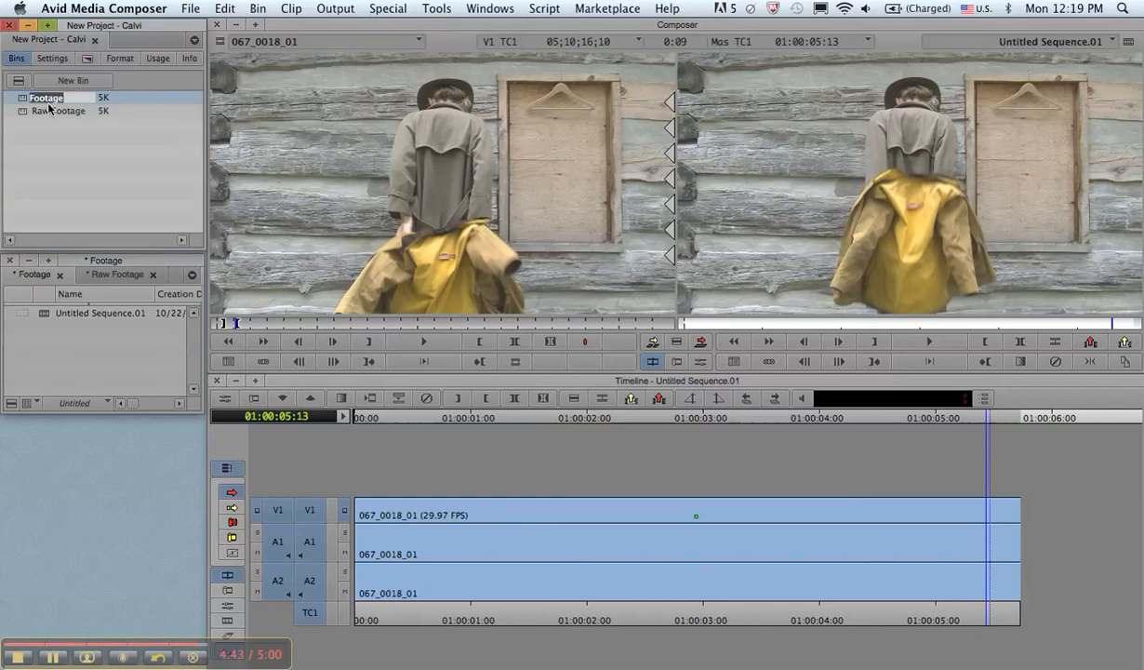
pyautogui.write('Sequence')
pyautogui.click(110, 170)
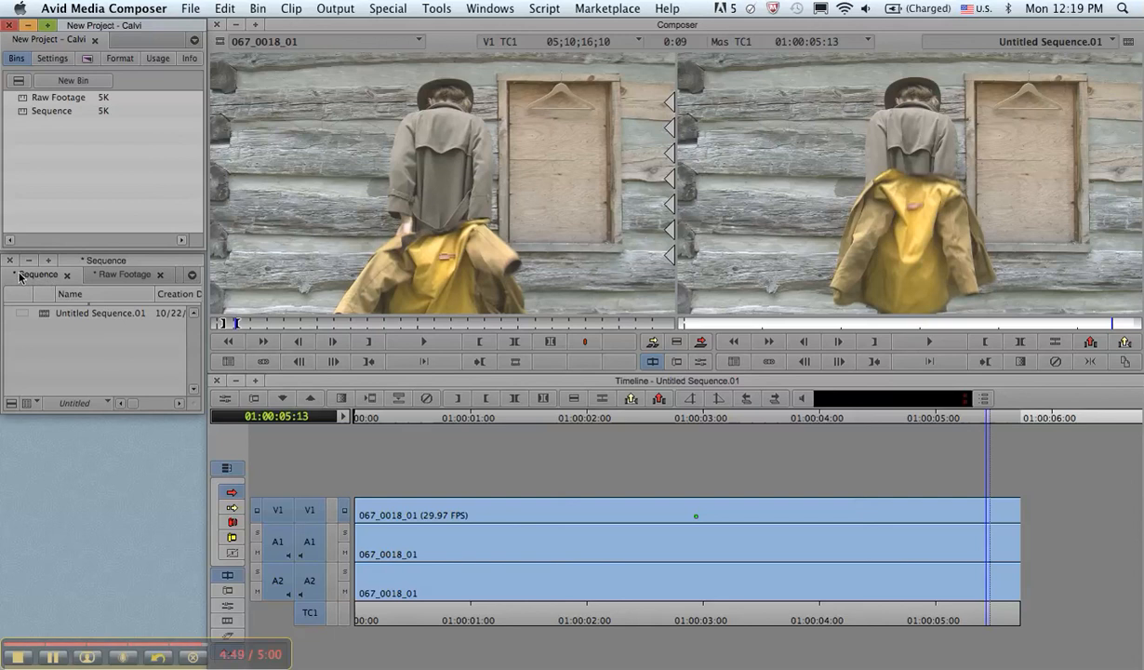
# Step: Save the bins, then show the Raw Footage bin's contents and clear the clip selection
pyautogui.press('super+s')
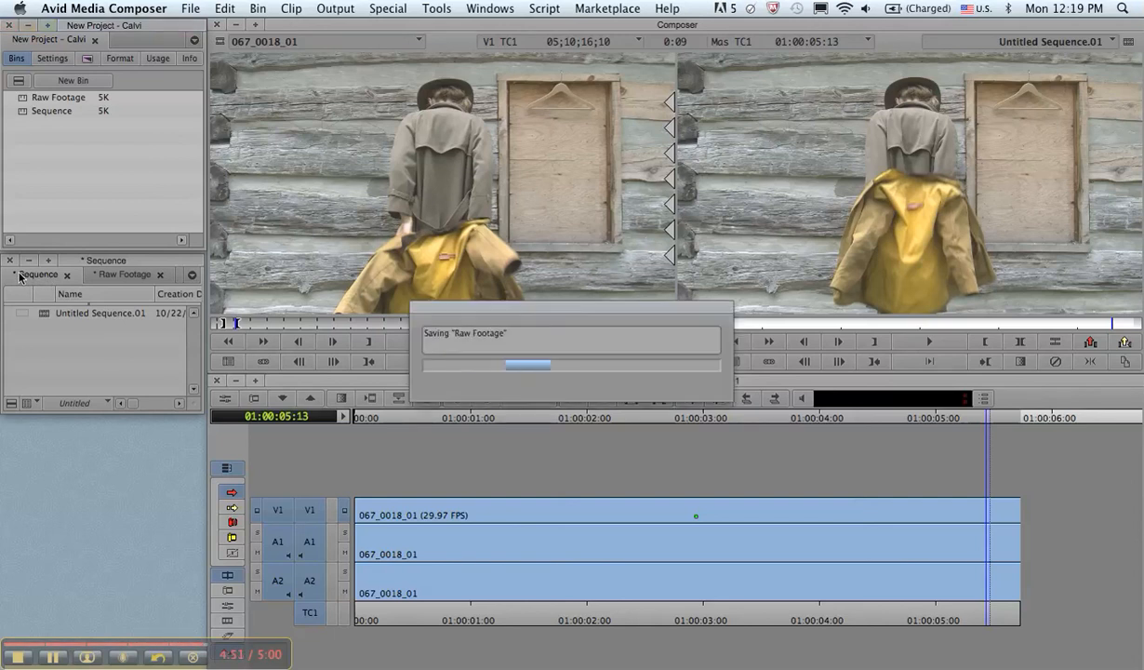
pyautogui.click(106, 276)
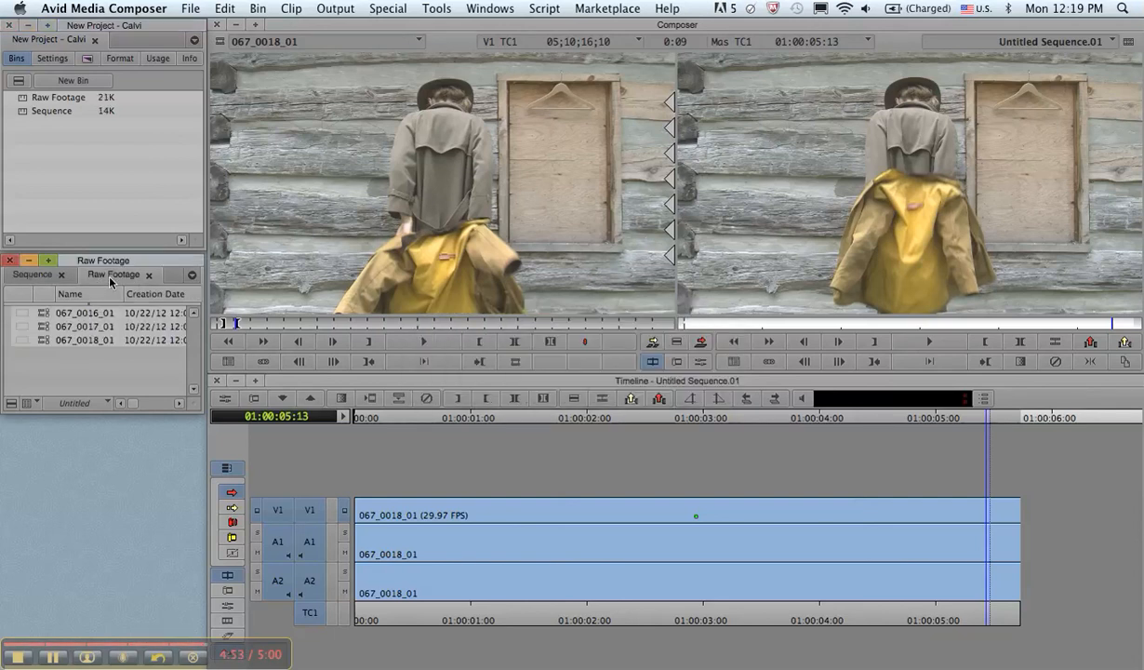
pyautogui.click(82, 363)
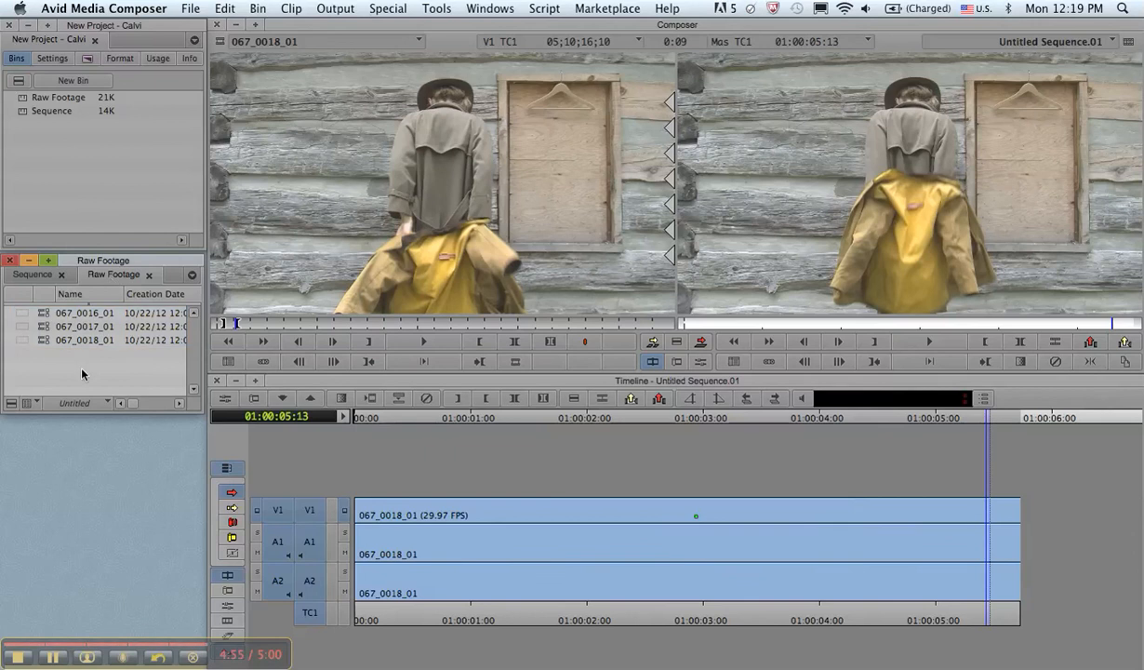